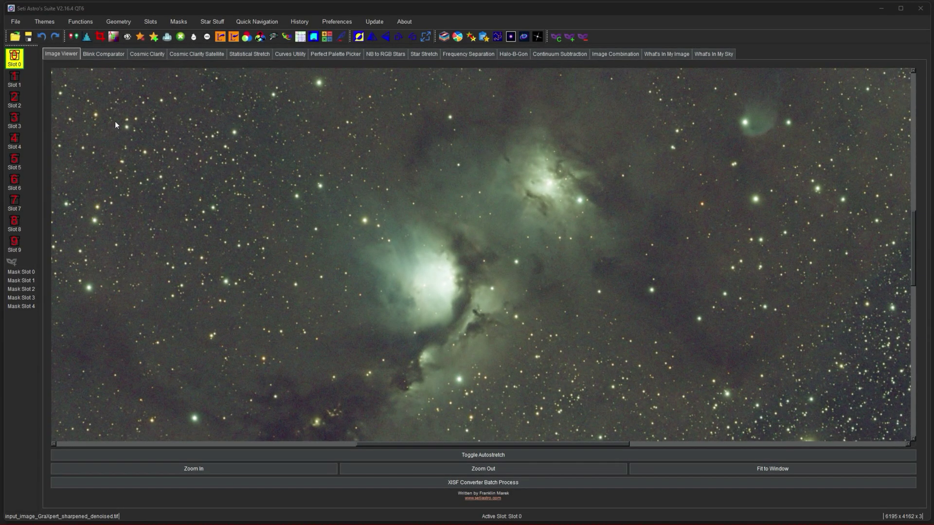
# Start a slot copy from Slot 0, keeping Image as both source and target type
pyautogui.click(72, 22)
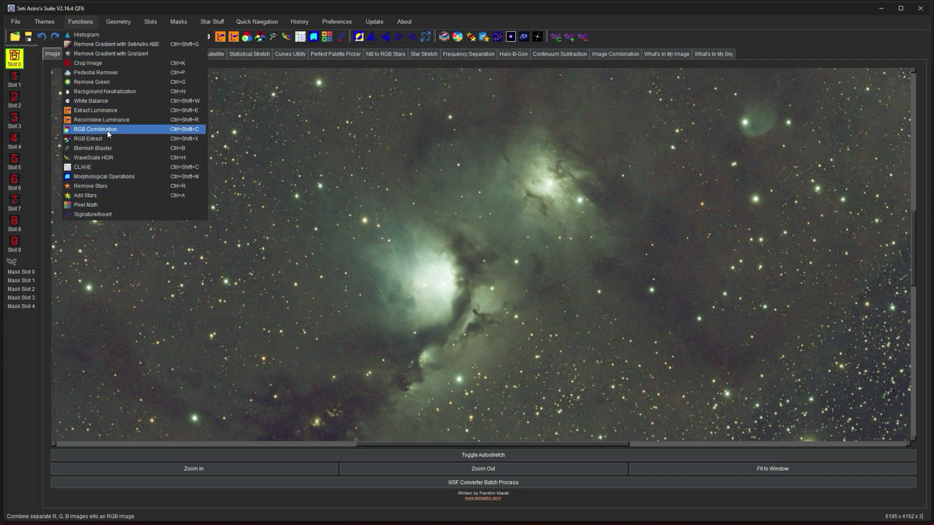
pyautogui.click(472, 16)
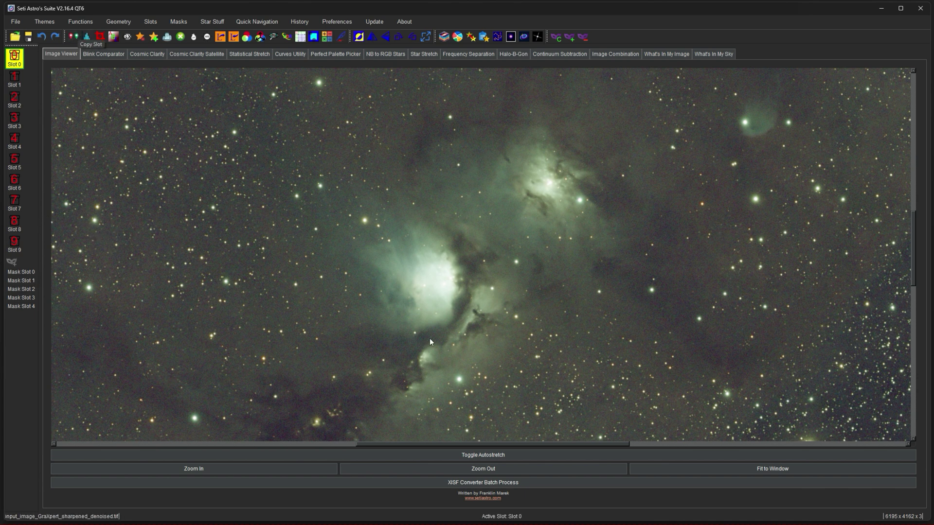
pyautogui.click(73, 38)
pyautogui.moveTo(437, 224); pyautogui.dragTo(373, 162)
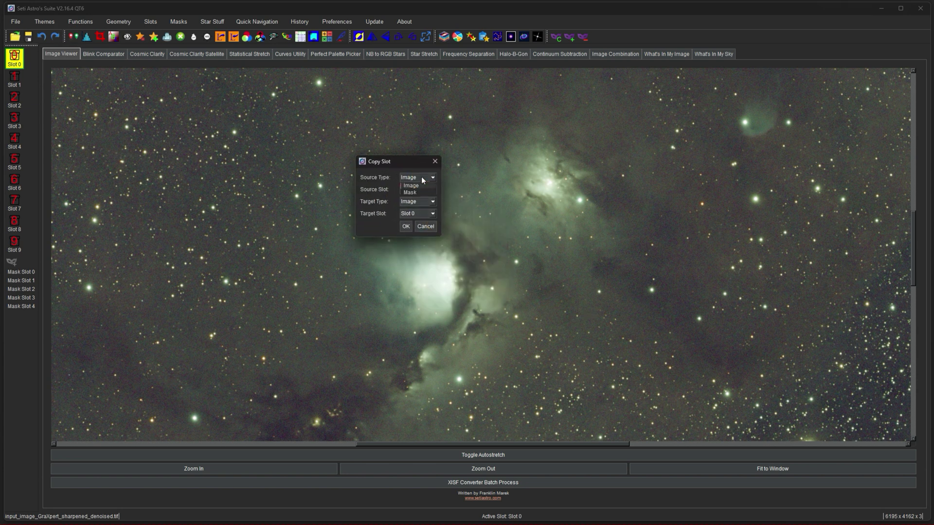
pyautogui.click(421, 186)
pyautogui.click(407, 202)
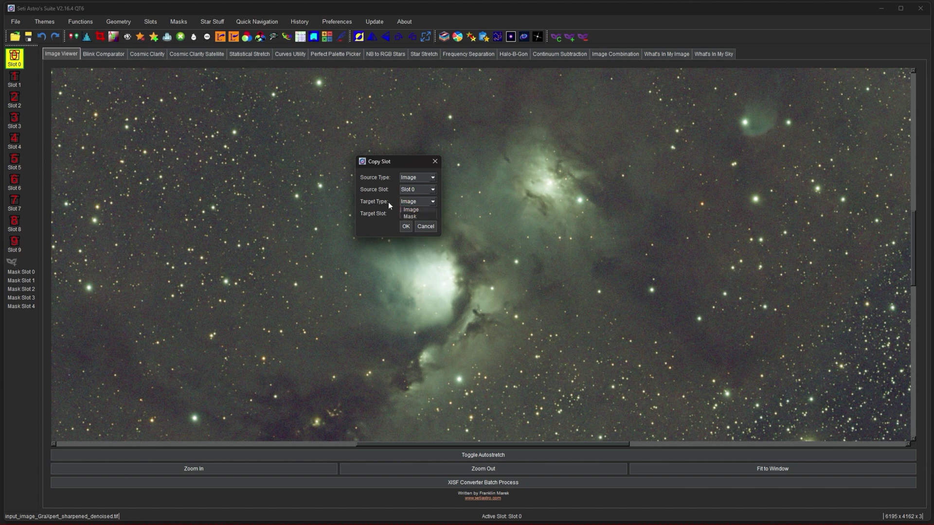
pyautogui.click(389, 204)
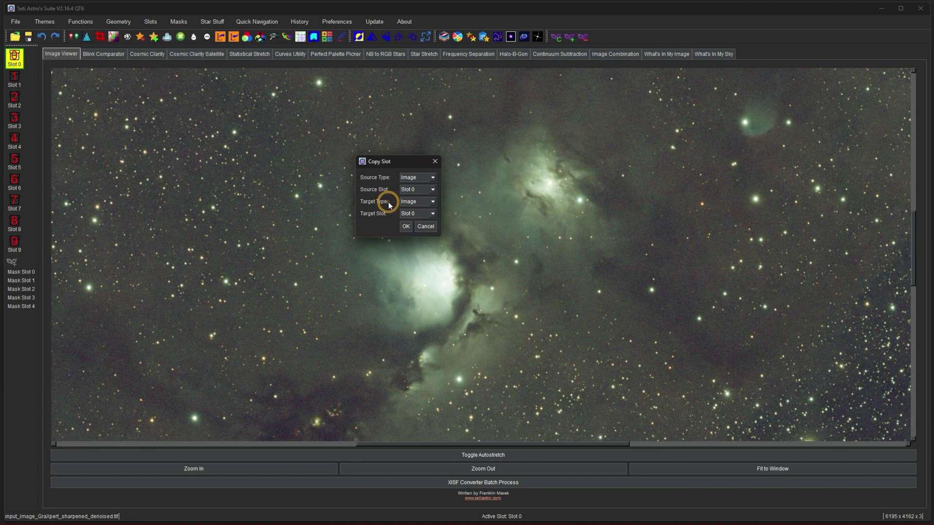
# Copy the image into Slot 3 and make Slot 3 the active slot
pyautogui.click(419, 214)
pyautogui.click(410, 242)
pyautogui.click(405, 227)
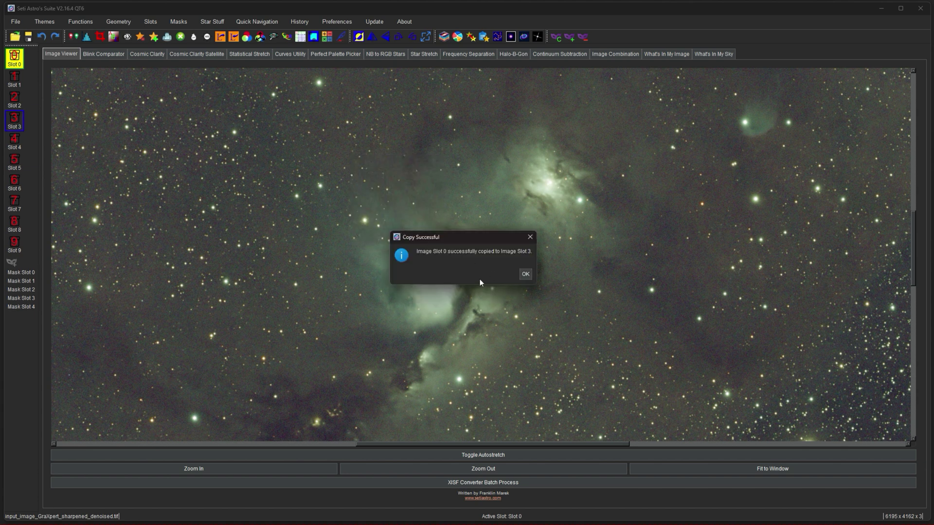
pyautogui.click(525, 274)
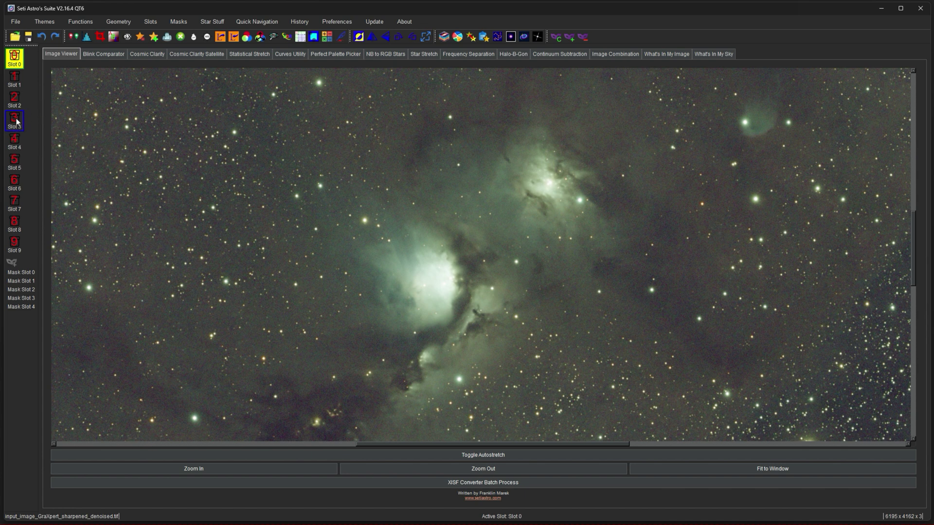
pyautogui.click(17, 104)
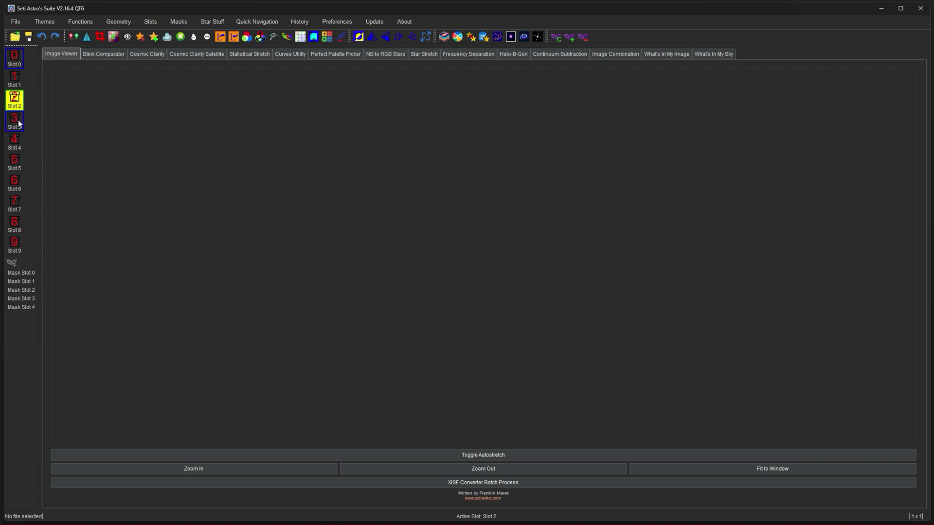
pyautogui.click(19, 124)
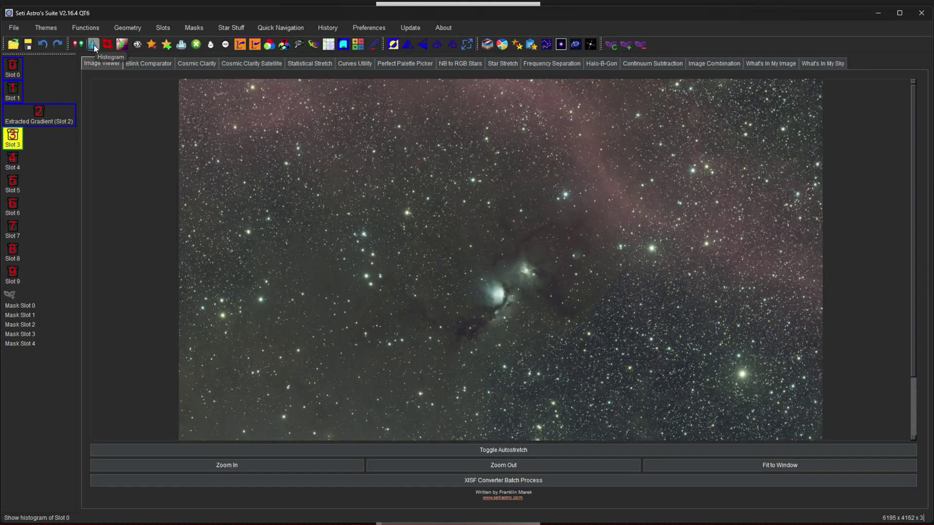
# Show Slot 3's histogram on a logarithmic X-axis, zoomed in, moved up and right
pyautogui.click(93, 45)
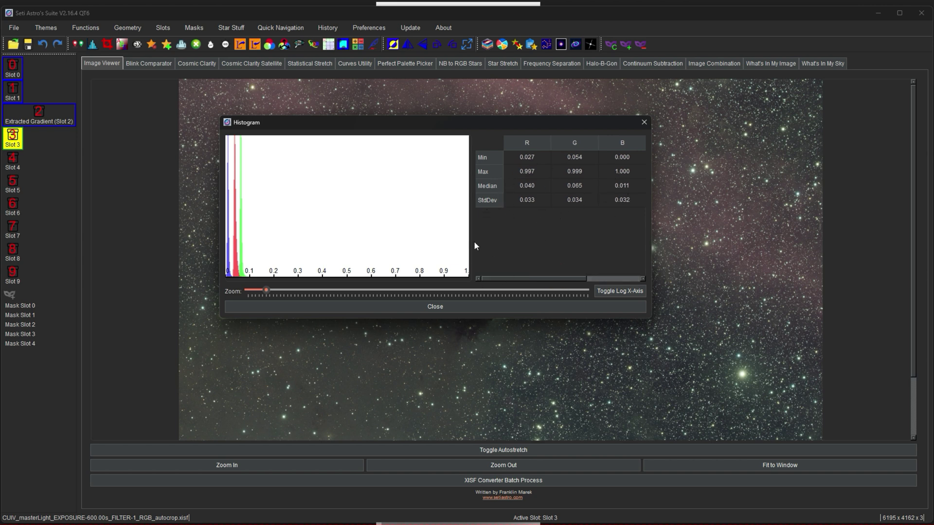
pyautogui.click(617, 294)
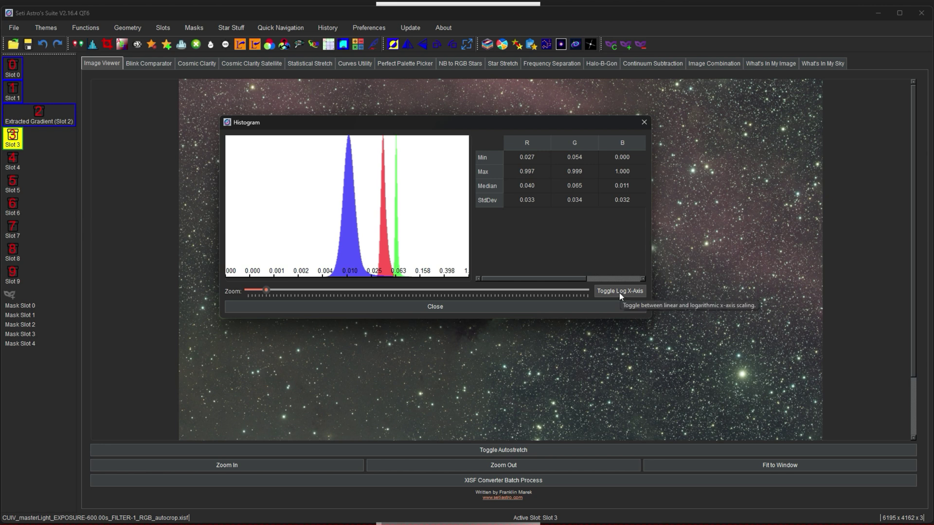
pyautogui.click(300, 290)
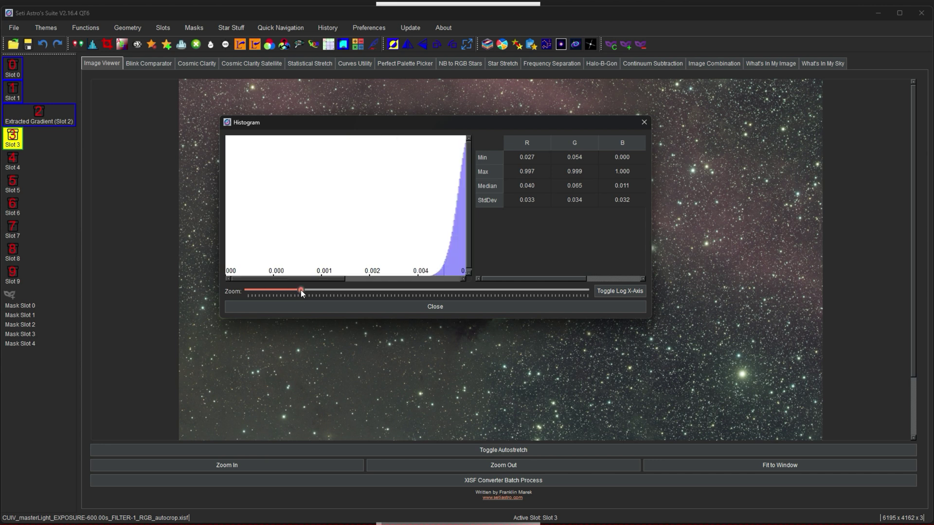
pyautogui.moveTo(285, 279); pyautogui.dragTo(359, 279)
pyautogui.moveTo(456, 125); pyautogui.dragTo(661, 91)
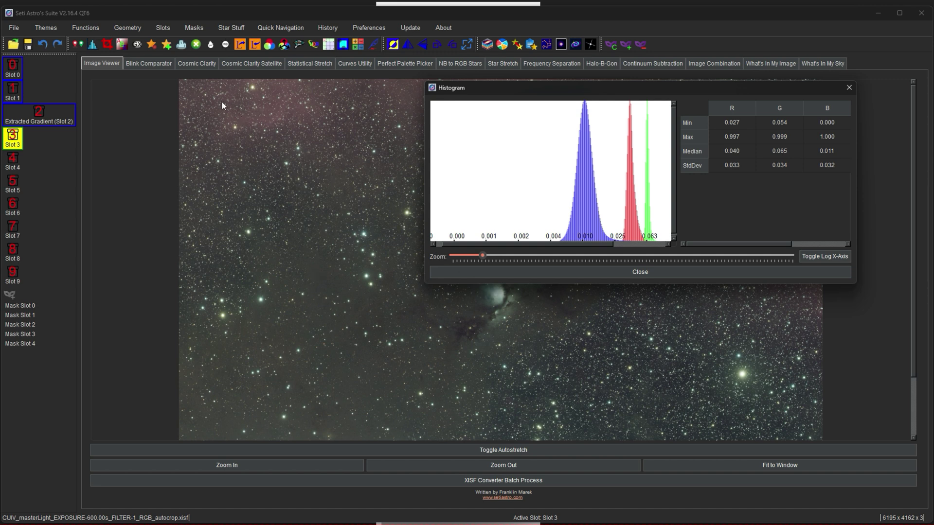
# Remove the pedestal from the current slot and check the histogram minimums are 0.000
pyautogui.click(182, 46)
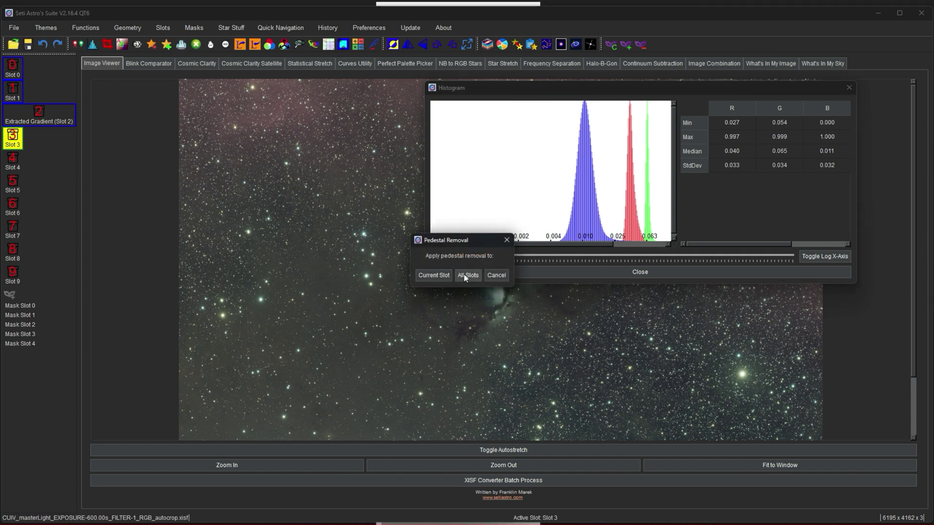
pyautogui.click(433, 276)
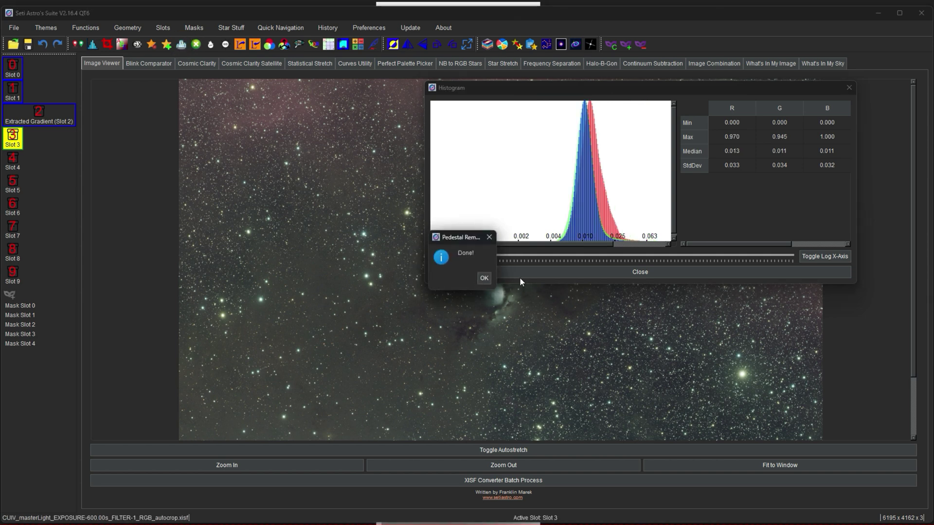
pyautogui.click(484, 278)
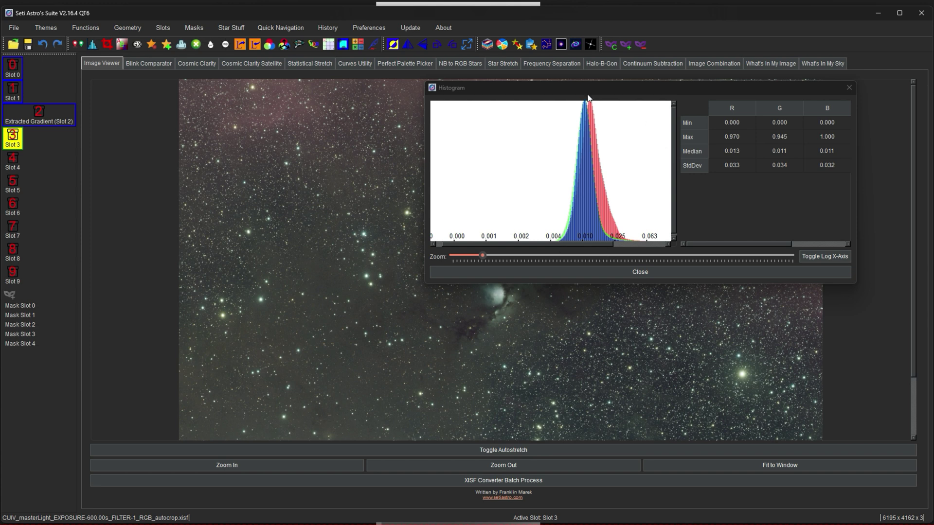
pyautogui.click(585, 240)
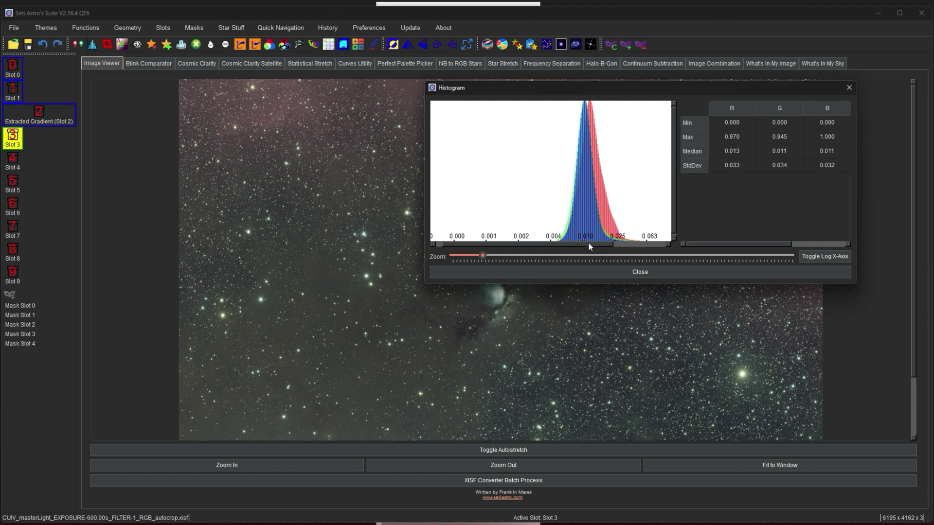
pyautogui.moveTo(588, 242); pyautogui.dragTo(606, 241)
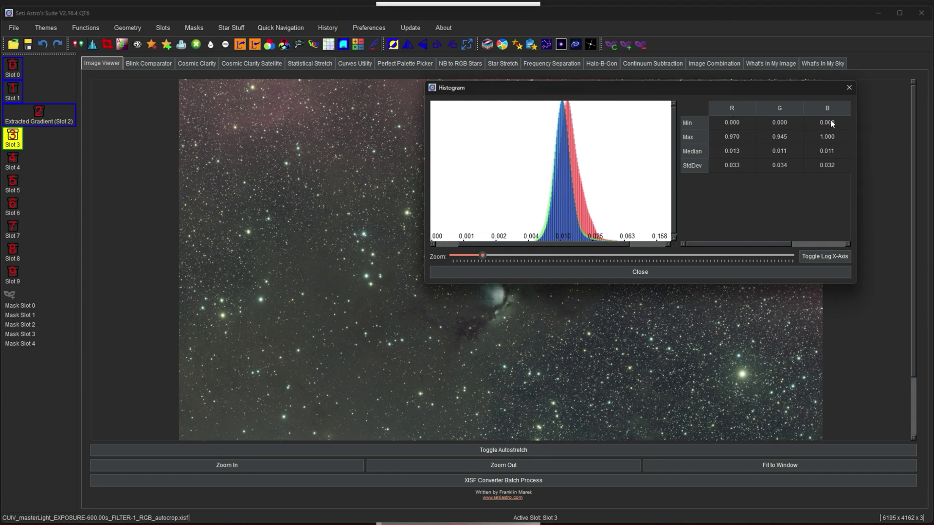
pyautogui.moveTo(608, 245); pyautogui.dragTo(586, 245)
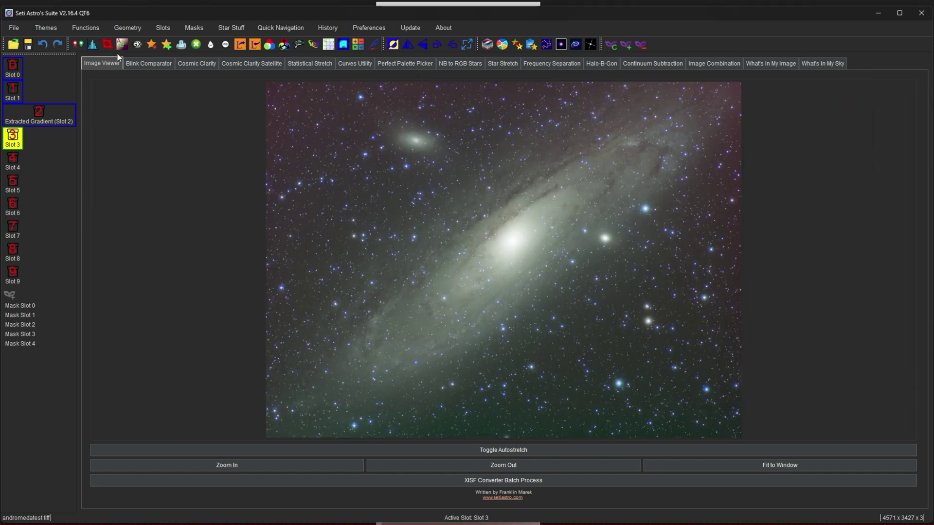
# Open the Crop Tool on the Slot 3 Andromeda image with an autostretched preview
pyautogui.click(107, 43)
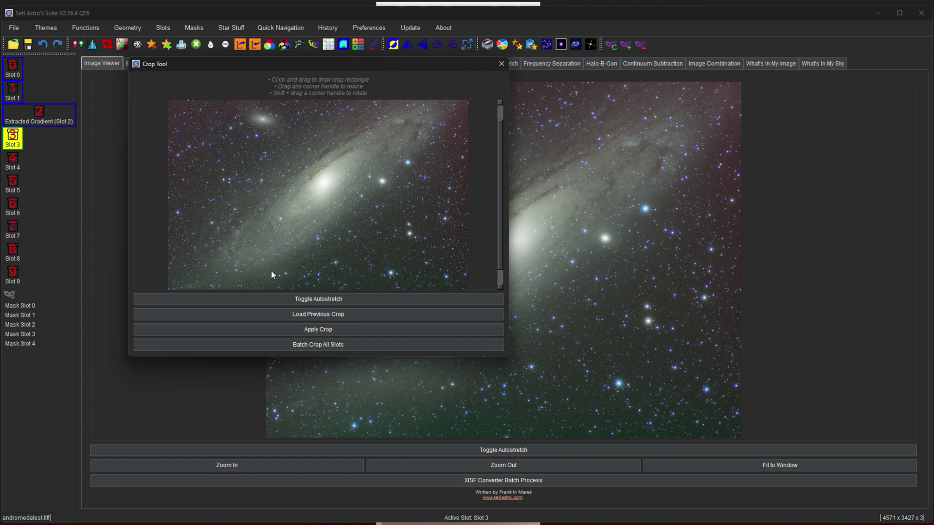
pyautogui.click(302, 299)
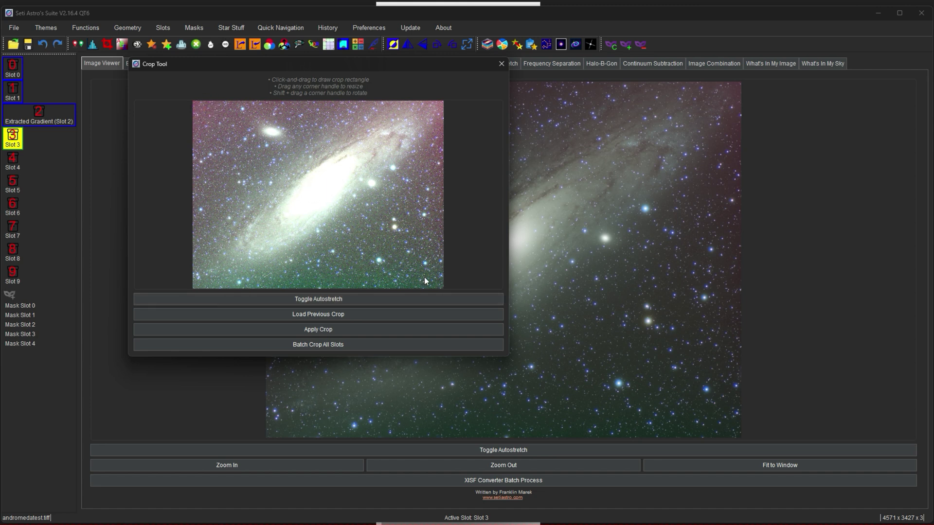
# Draw a crop box, shrink it, and move it onto the galaxy core
pyautogui.moveTo(205, 109); pyautogui.dragTo(424, 278)
pyautogui.moveTo(424, 277); pyautogui.dragTo(320, 163)
pyautogui.click(256, 124)
pyautogui.moveTo(337, 163); pyautogui.dragTo(282, 158)
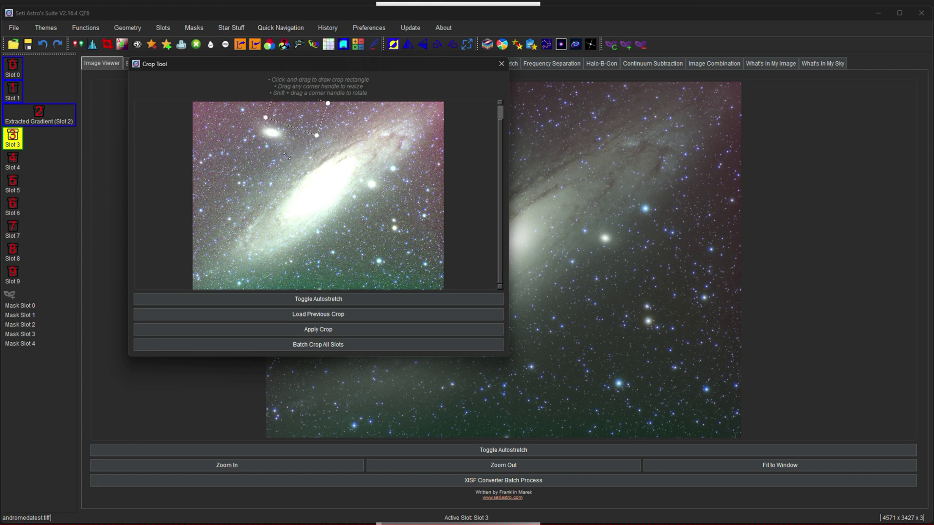
pyautogui.moveTo(311, 112); pyautogui.dragTo(324, 207)
# Redraw a larger crop box around the galaxy, nudge it, and tilt it slightly
pyautogui.moveTo(223, 143); pyautogui.dragTo(415, 262)
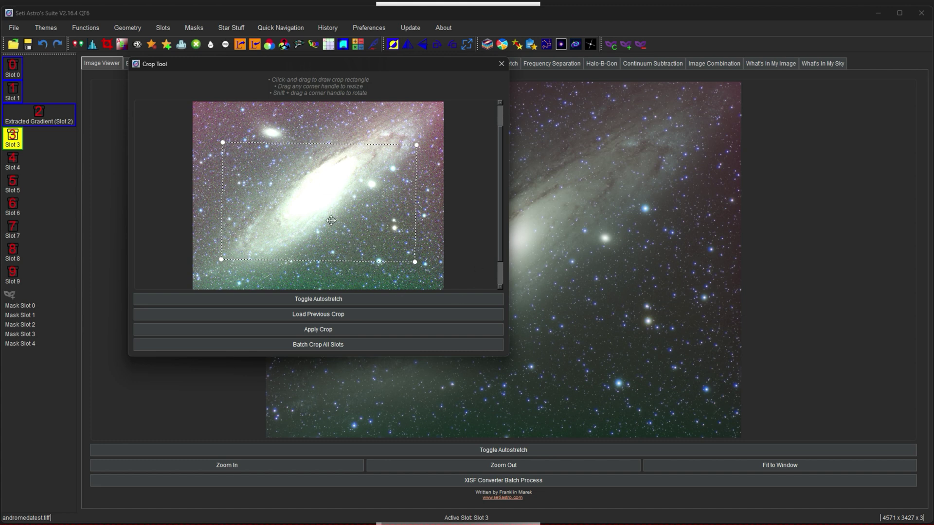
pyautogui.moveTo(318, 217)
pyautogui.mouseDown()
pyautogui.moveTo(342, 194)
pyautogui.moveTo(319, 208)
pyautogui.mouseUp()
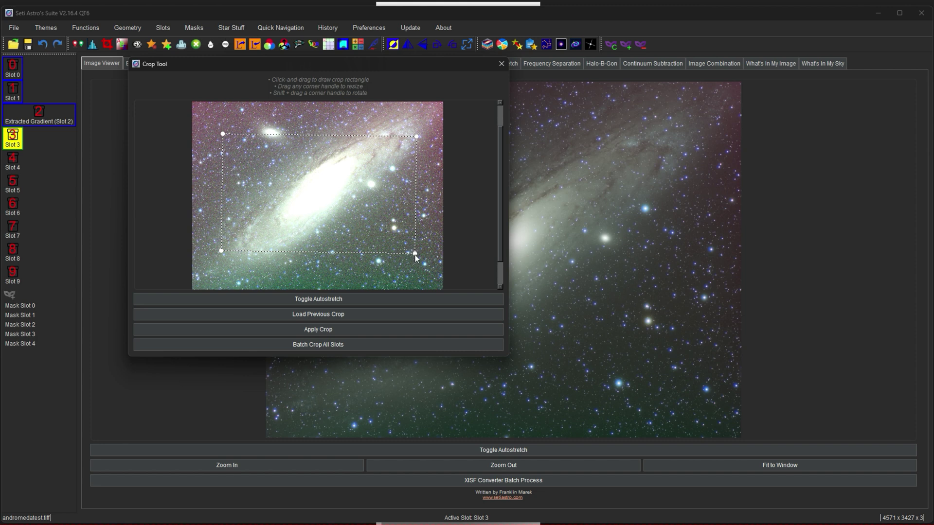
pyautogui.moveTo(415, 255); pyautogui.dragTo(416, 241)
# Close the Crop Tool unapplied and open the ABE gradient removal window, moved up-left
pyautogui.click(501, 64)
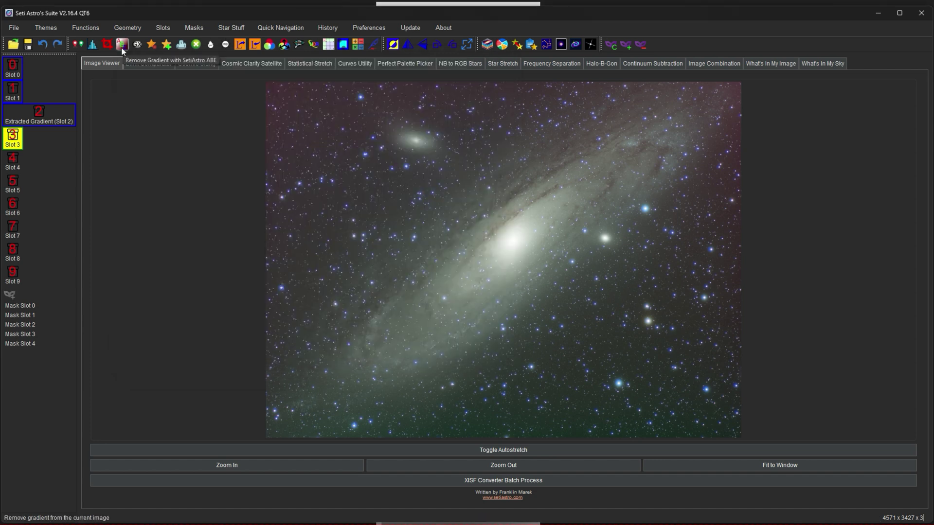
pyautogui.click(121, 45)
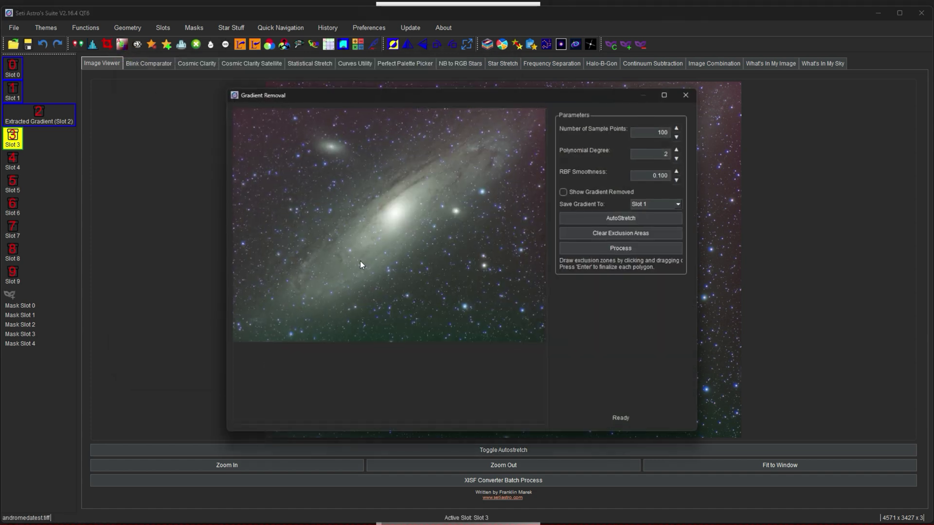
pyautogui.moveTo(406, 88); pyautogui.dragTo(346, 76)
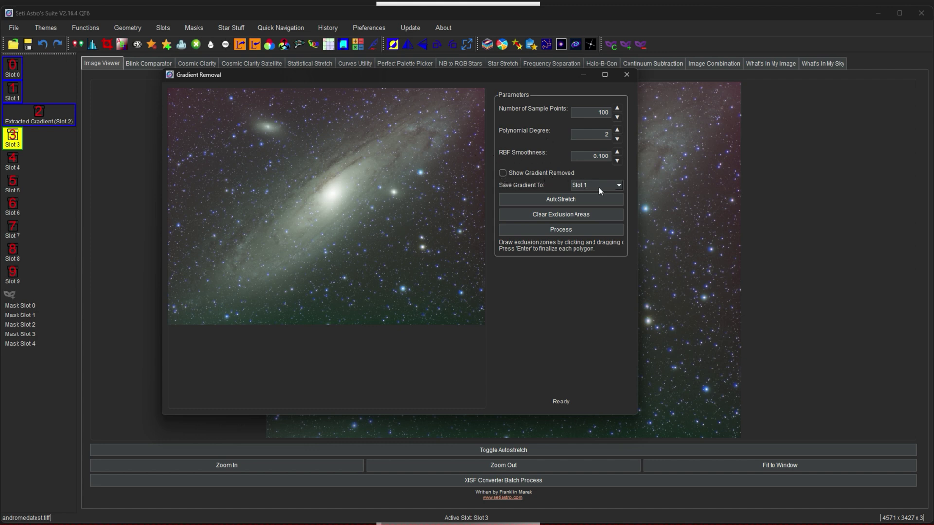
# Autostretch the gradient removal preview
pyautogui.click(530, 204)
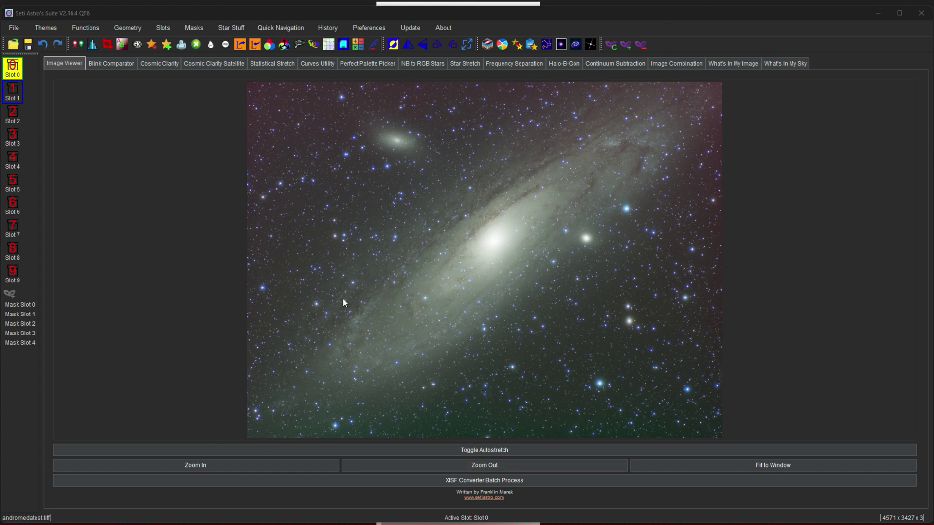
# Set gradient removal to RBF smoothness 1.000, show removed gradient, save it to Slot 2, autostretched
pyautogui.click(122, 44)
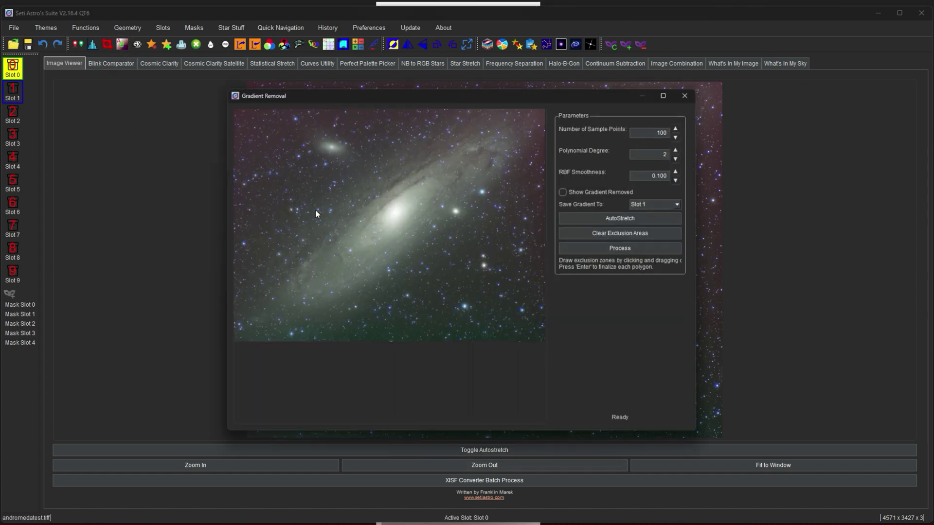
pyautogui.moveTo(503, 90); pyautogui.dragTo(361, 75)
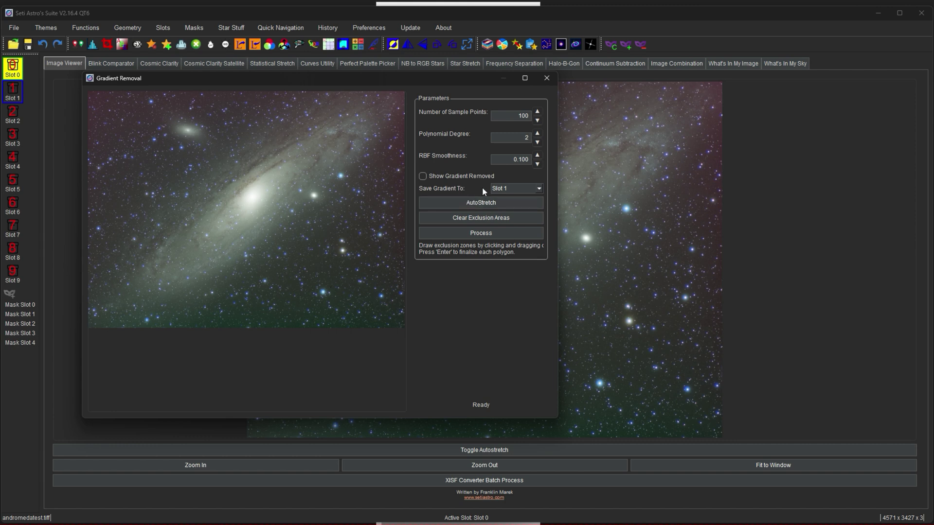
pyautogui.doubleClick(512, 159)
pyautogui.click(453, 176)
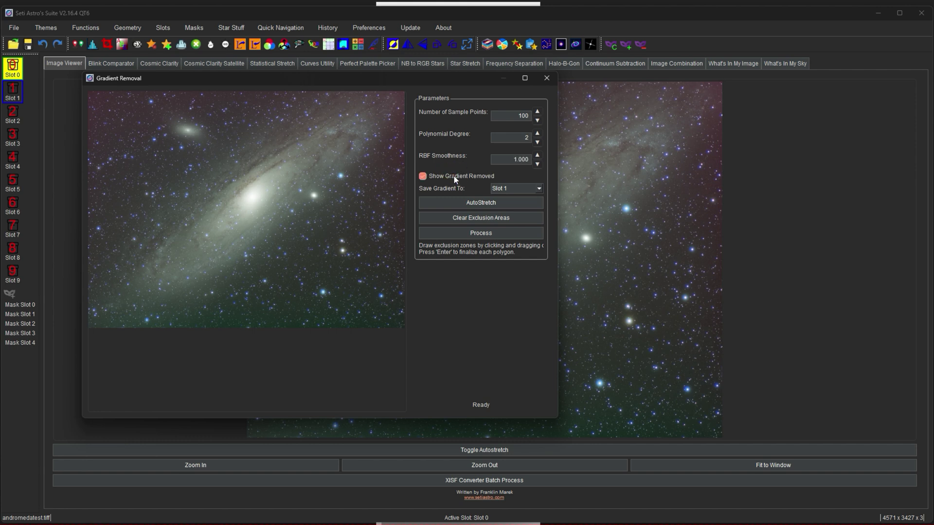
pyautogui.click(501, 189)
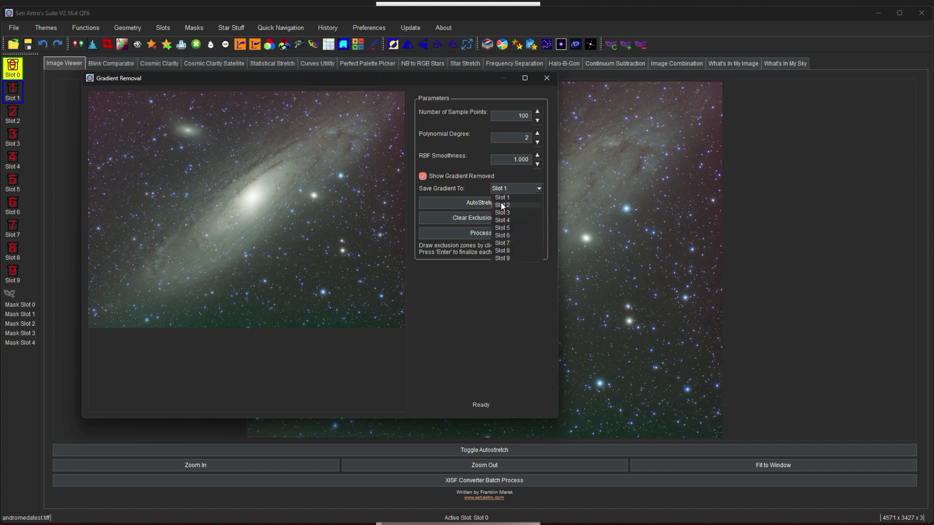
pyautogui.click(502, 205)
pyautogui.click(472, 203)
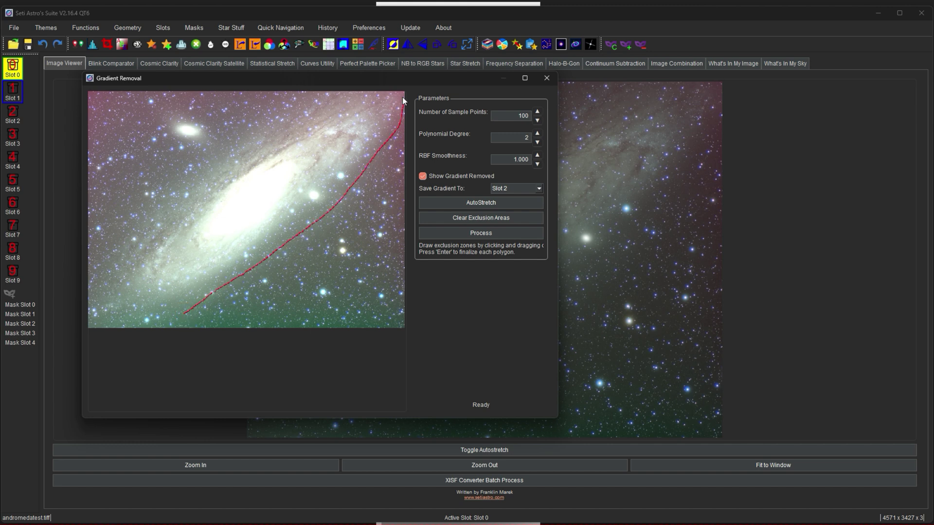
# Draw exclusion polygons around the Andromeda galaxy band and its small companion galaxy
pyautogui.moveTo(402, 91)
pyautogui.mouseDown()
pyautogui.moveTo(308, 99)
pyautogui.moveTo(273, 114)
pyautogui.mouseUp()
pyautogui.press('Return')
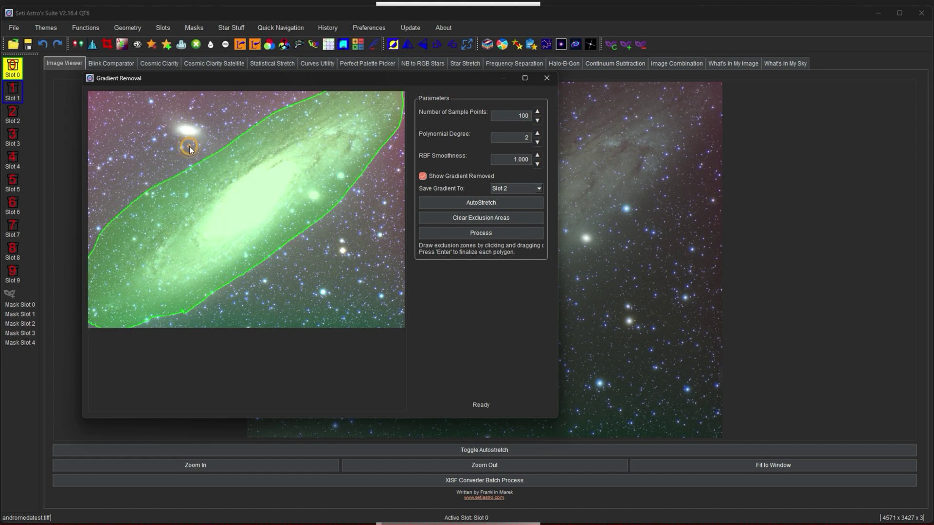
pyautogui.moveTo(189, 146)
pyautogui.mouseDown()
pyautogui.moveTo(167, 131)
pyautogui.moveTo(159, 103)
pyautogui.mouseUp()
pyautogui.press('Return')
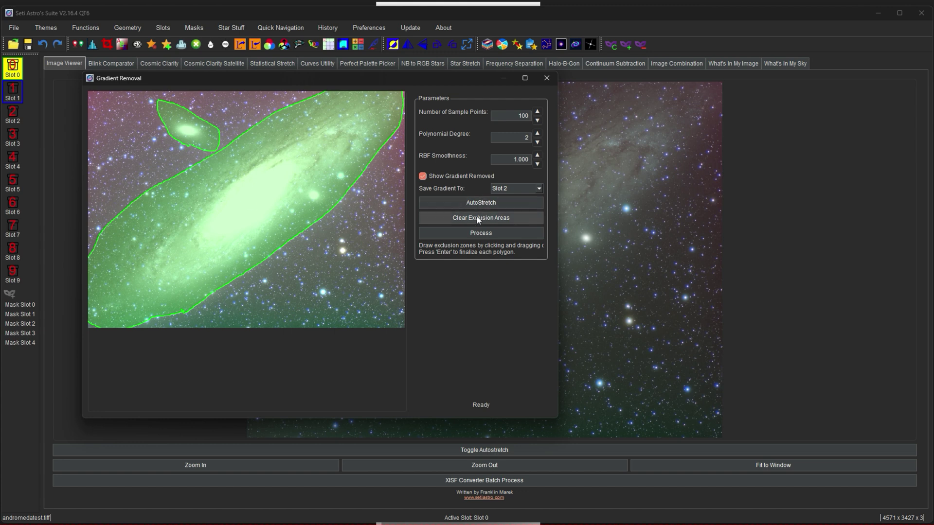
# Run the ABE removal, view the autostretched Slot 2 gradient, then display Slots 0 and 1
pyautogui.click(473, 233)
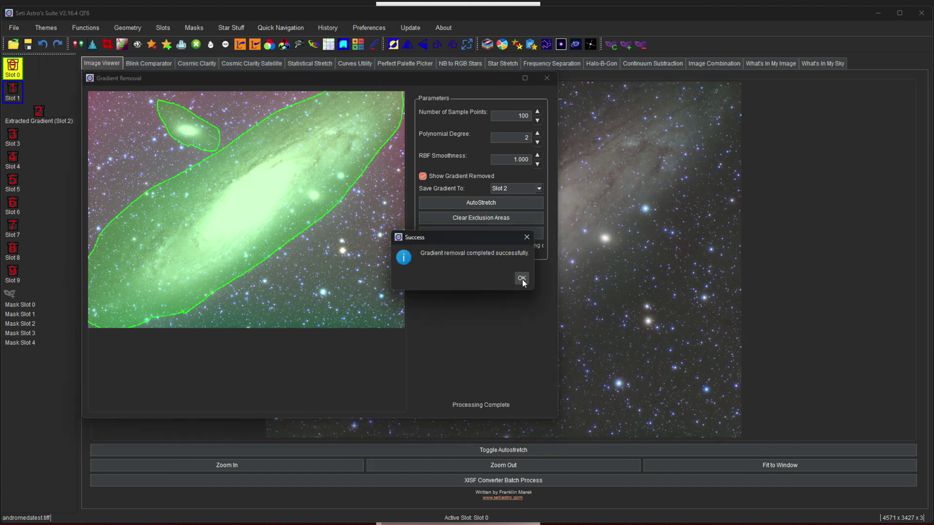
pyautogui.click(521, 279)
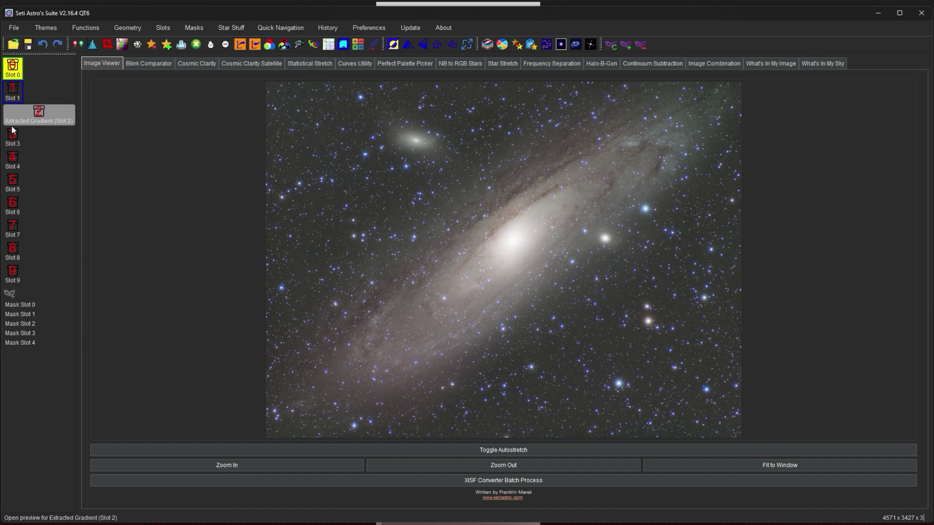
pyautogui.click(39, 114)
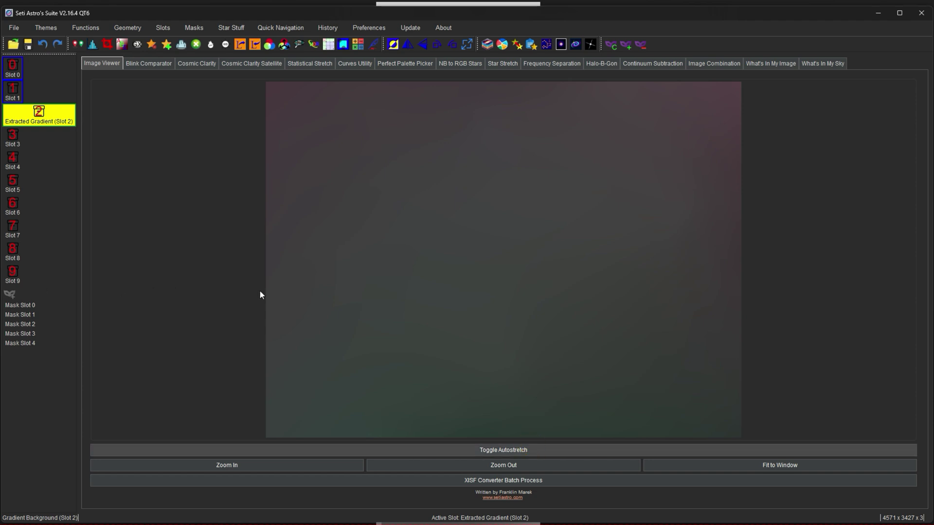
pyautogui.hotkey('ctrl', 'a')
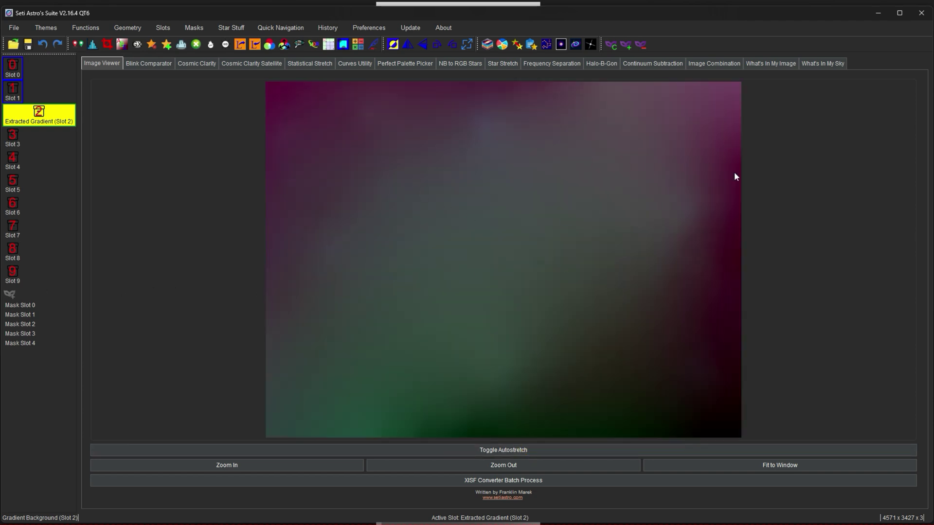
pyautogui.hotkey('ctrl', '0')
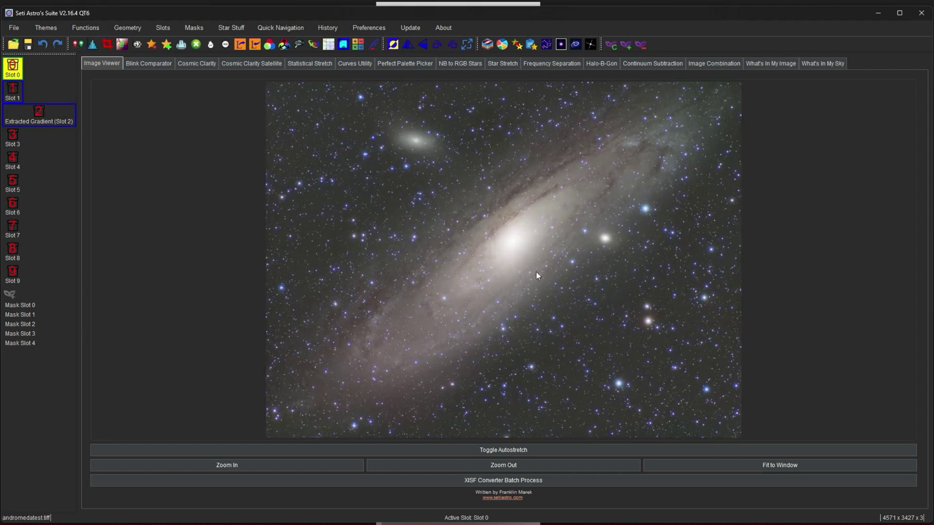
pyautogui.click(14, 98)
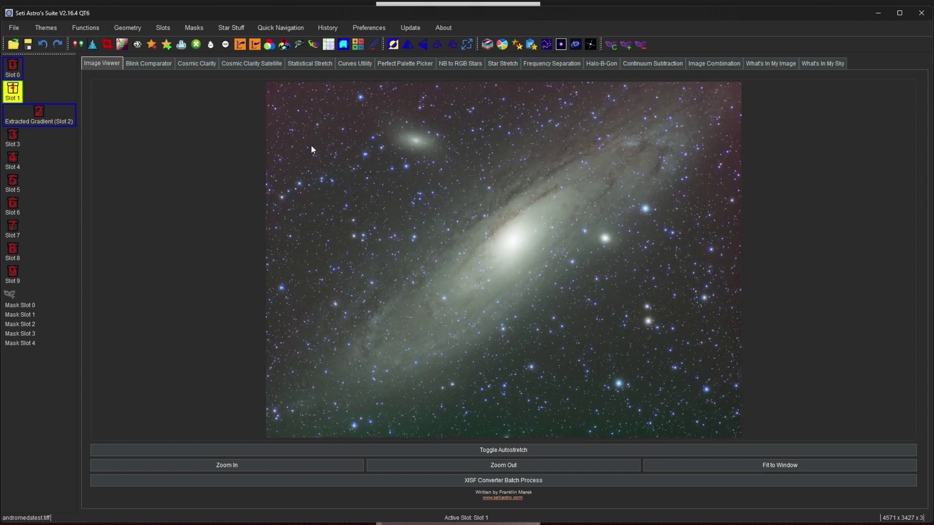
# Run GraXpert gradient removal on the Slot 1 Andromeda image with smoothing 1
pyautogui.click(136, 45)
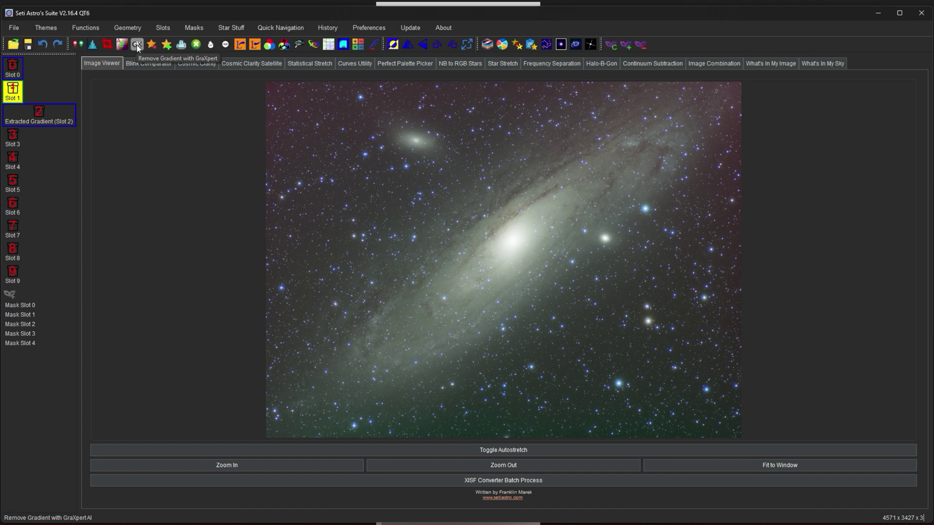
pyautogui.click(137, 46)
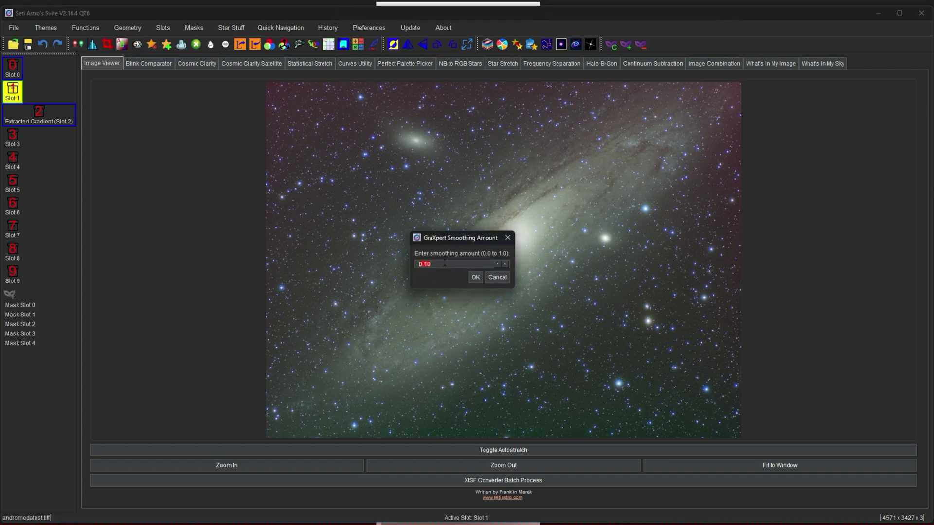
pyautogui.write('1')
pyautogui.click(475, 278)
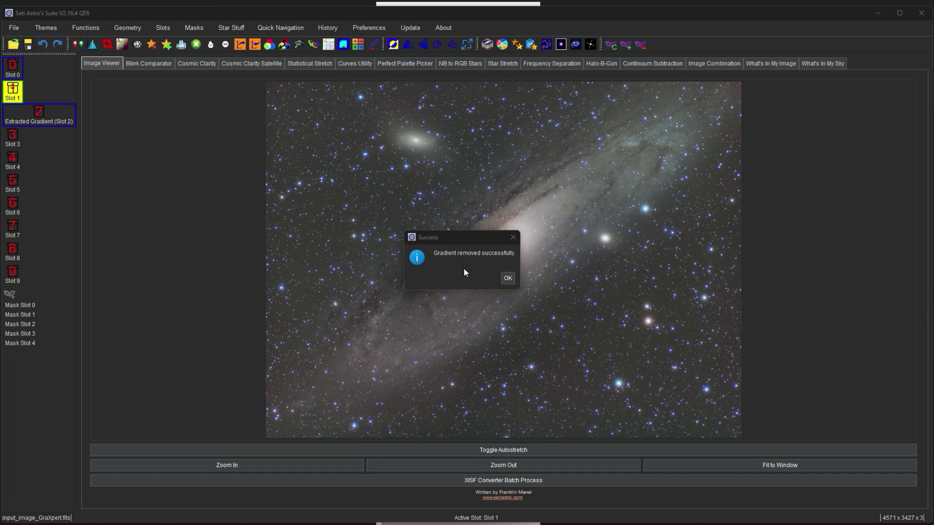
# Dismiss the 'Gradient removed successfully' notice
pyautogui.click(508, 278)
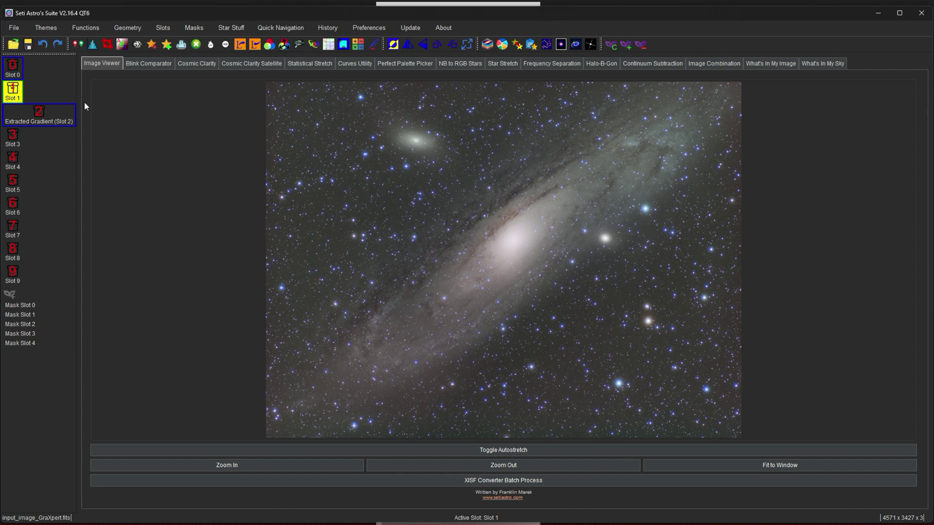
# Flip between the ABE andromedatest.tiff in Slot 0 and the GraXpert result in Slot 1, ending on Slot 0
pyautogui.click(15, 72)
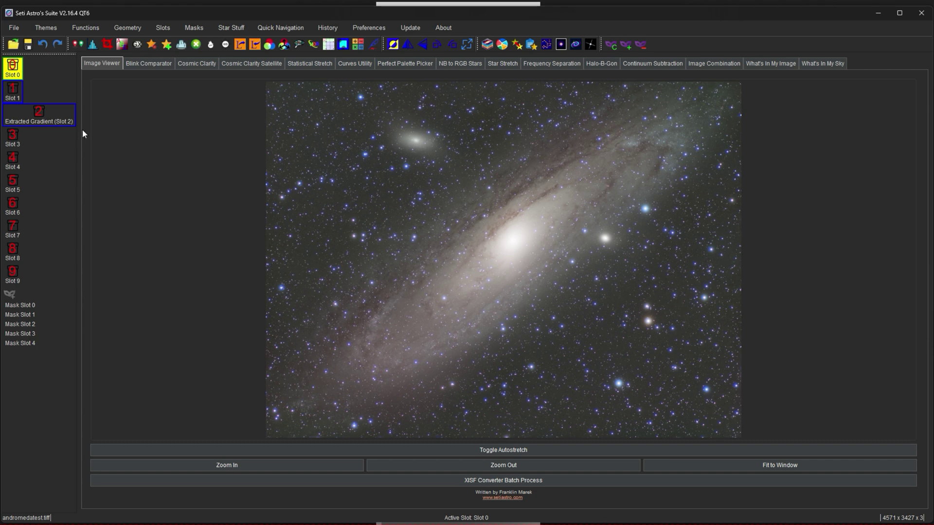
pyautogui.click(12, 91)
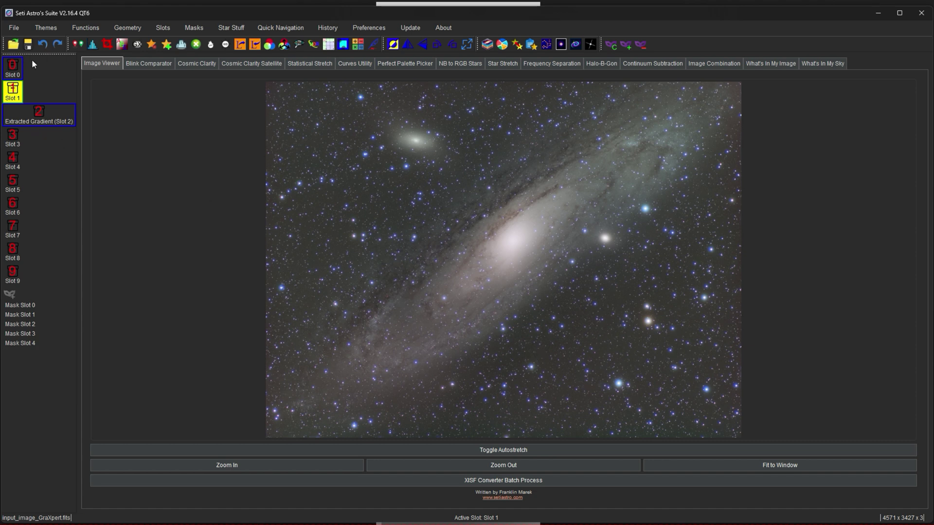
pyautogui.click(13, 75)
pyautogui.click(12, 68)
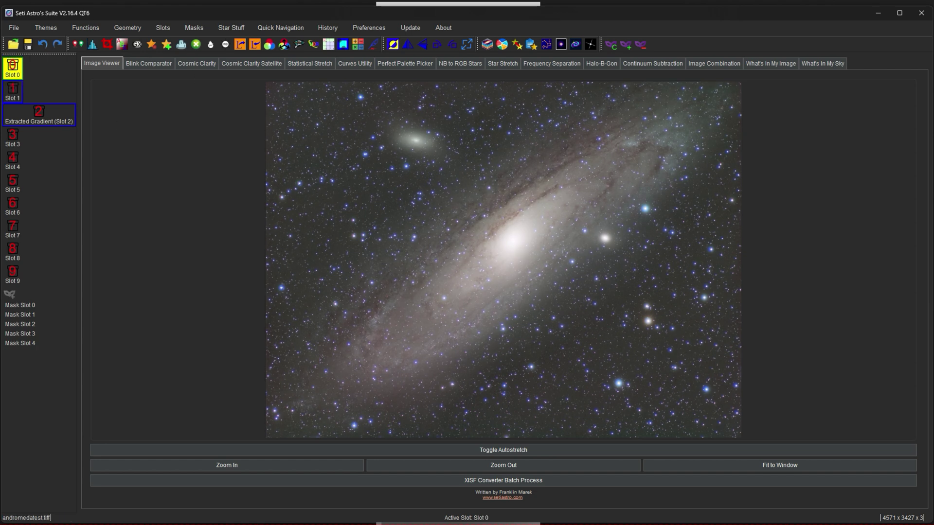